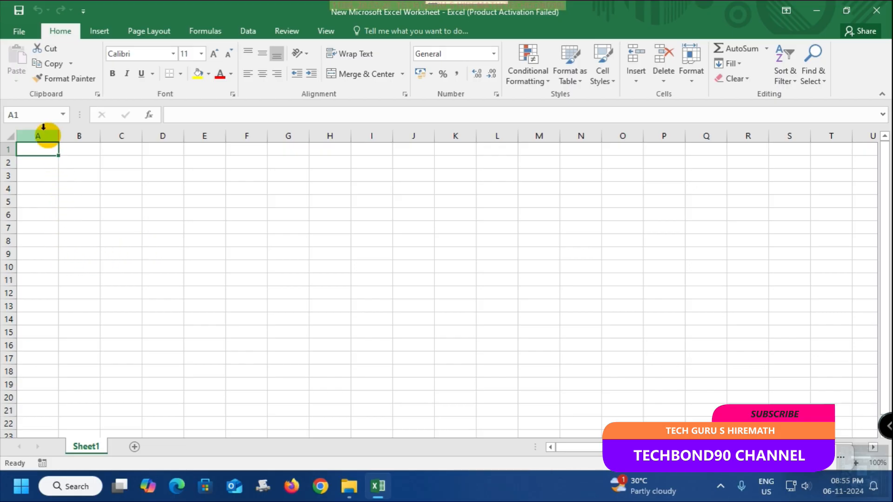
# Open the ribbon customization options and add a new custom tab after Home in the Main Tabs.
pyautogui.click(19, 35)
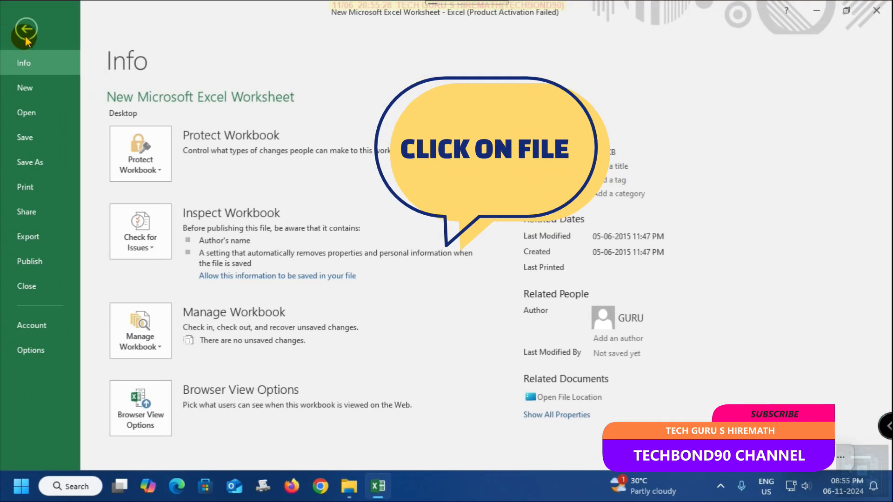
pyautogui.click(39, 352)
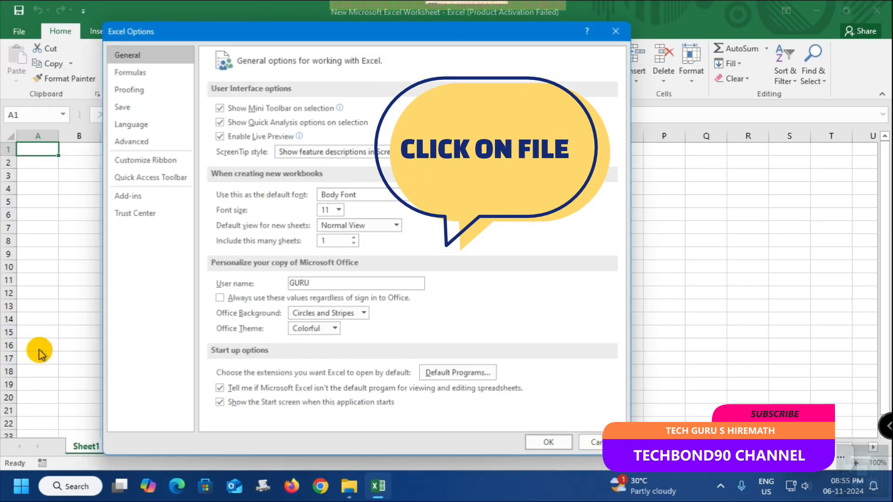
pyautogui.click(144, 159)
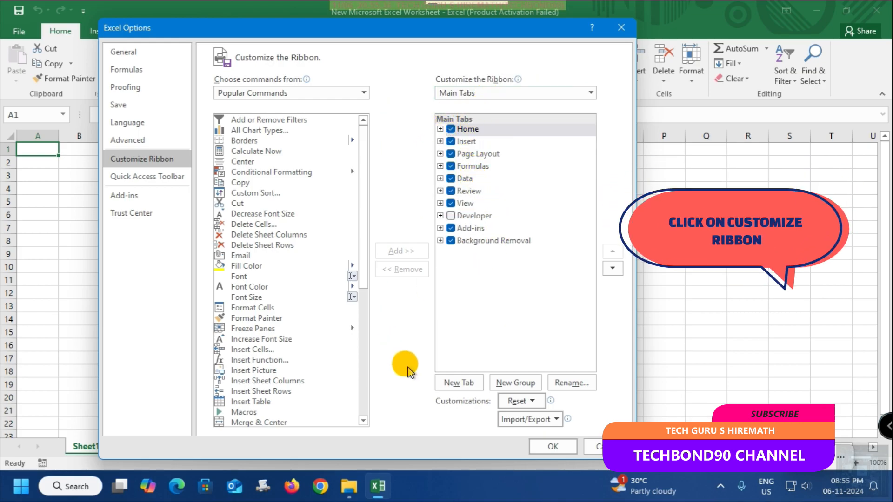
pyautogui.click(460, 381)
pyautogui.click(482, 144)
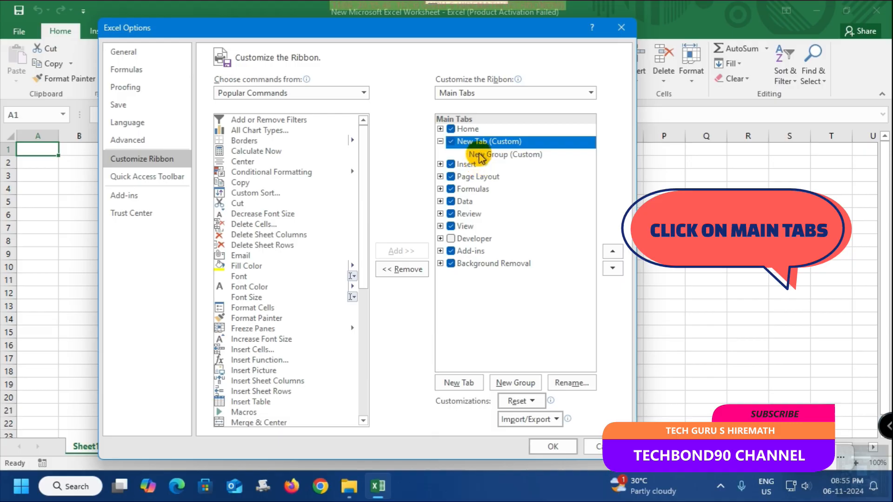
# Rename the new custom tab as My Tab.
pyautogui.click(571, 382)
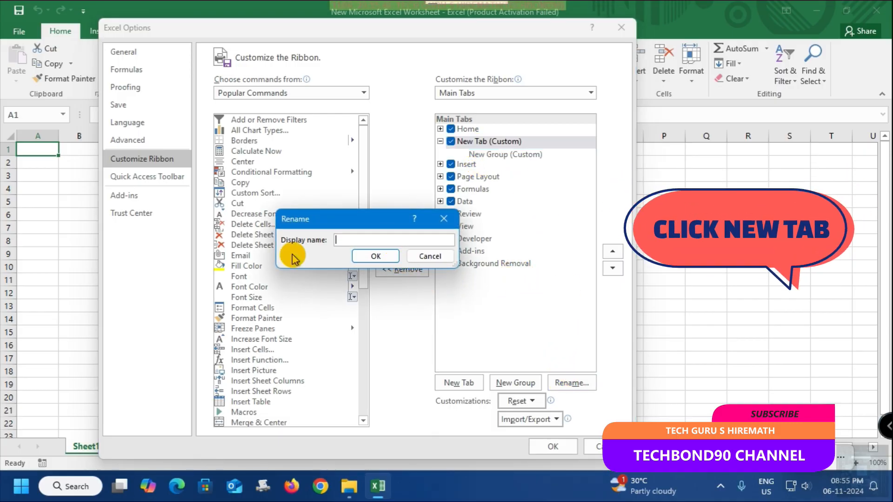
pyautogui.write('MY TAB')
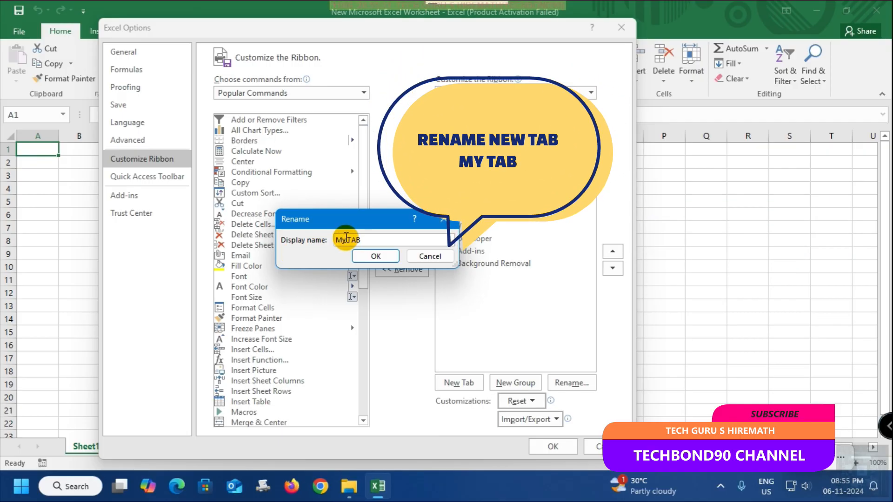
pyautogui.click(373, 239)
pyautogui.press('BackSpace')
pyautogui.press('BackSpace')
pyautogui.write('ab')
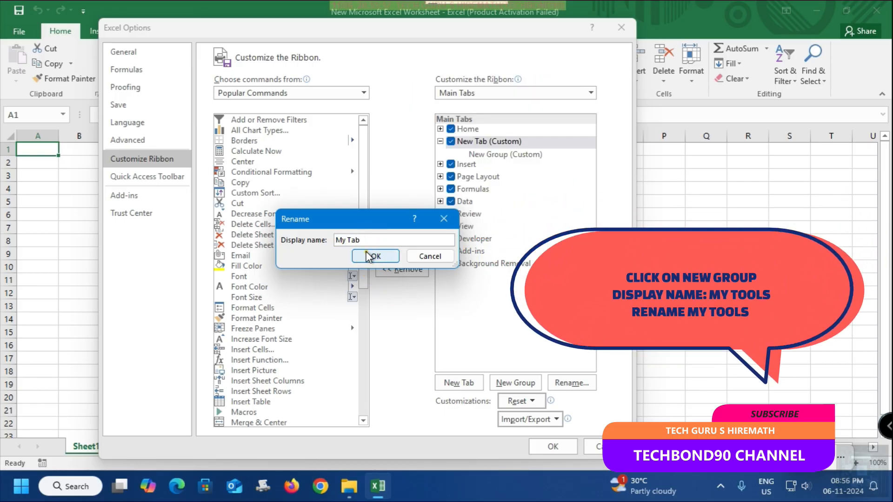
pyautogui.click(373, 256)
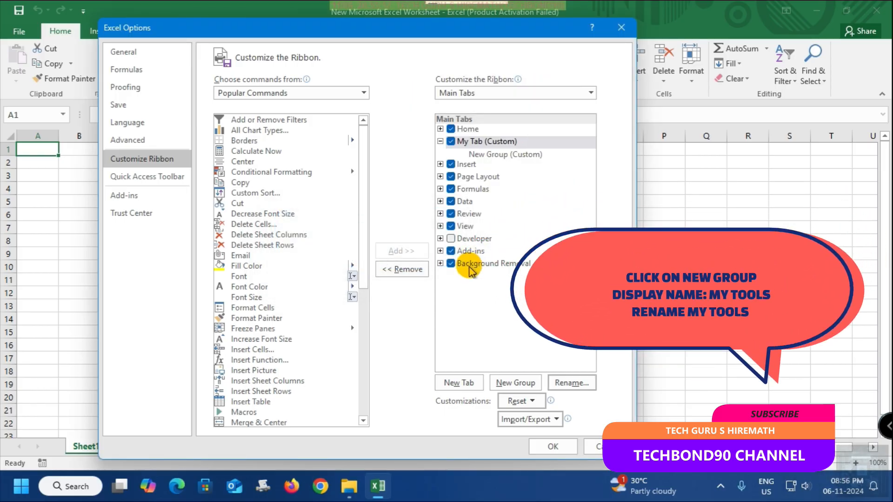
pyautogui.click(491, 156)
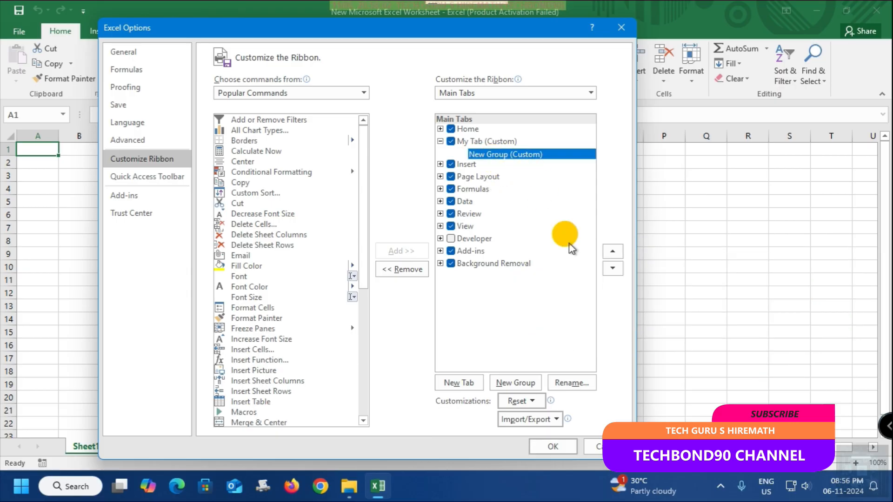
pyautogui.click(571, 383)
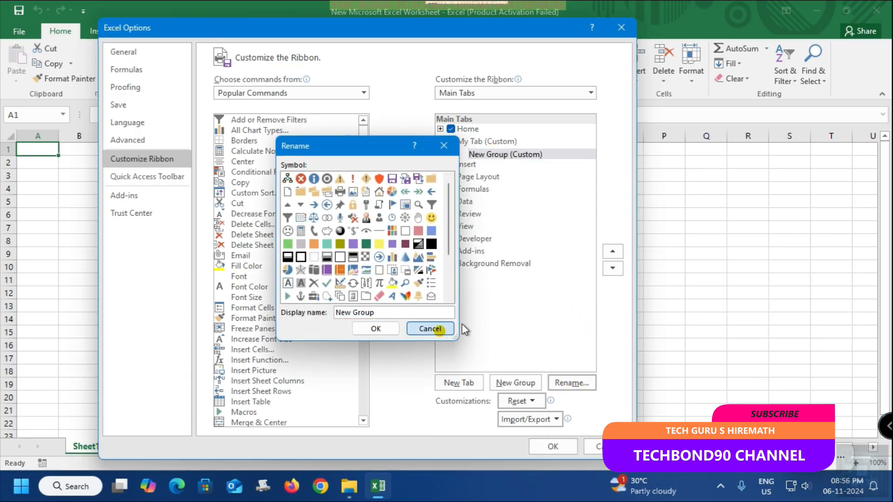
pyautogui.click(433, 328)
pyautogui.rightClick(496, 156)
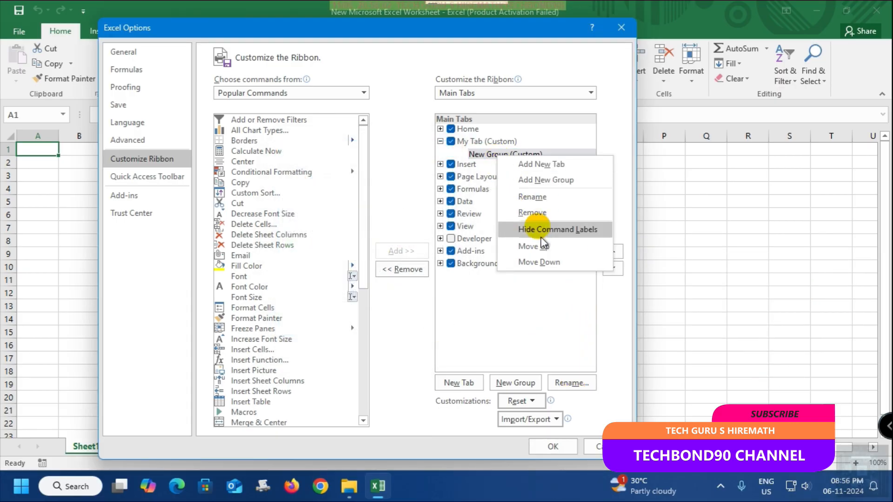
pyautogui.click(533, 197)
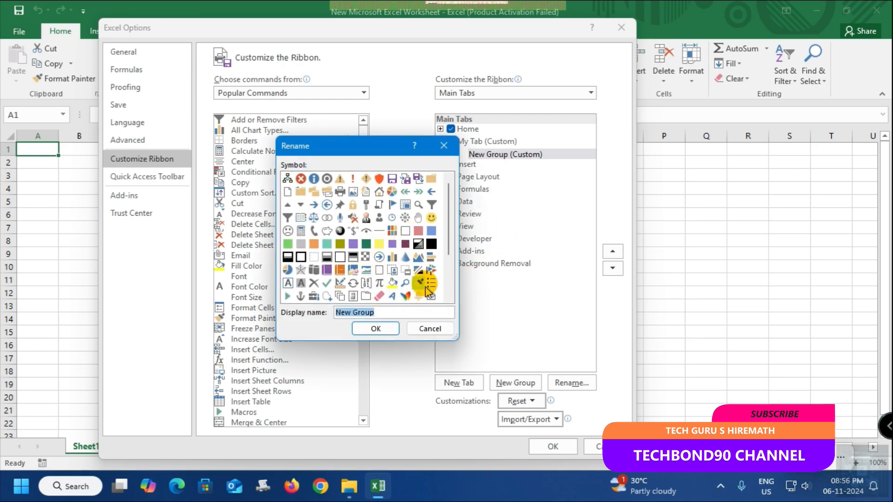
pyautogui.click(428, 331)
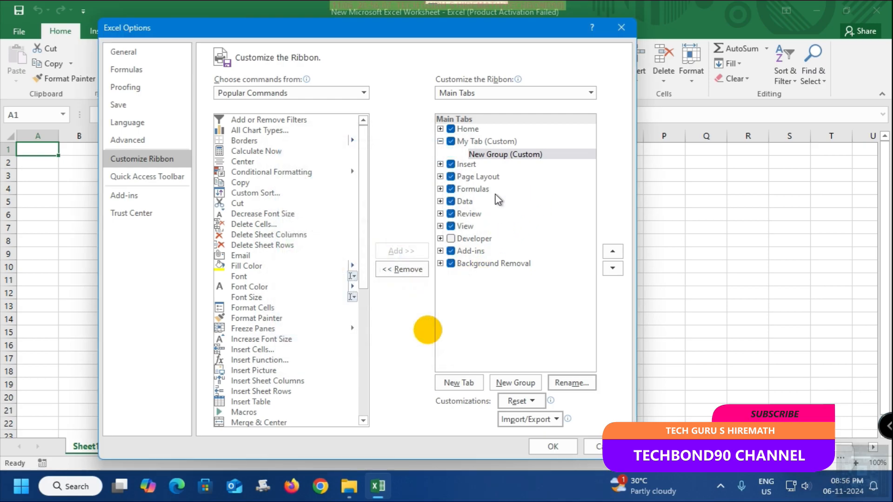
# Rename the new group in My Tab as My Tools, apply the ribbon changes and display My Tab.
pyautogui.rightClick(474, 157)
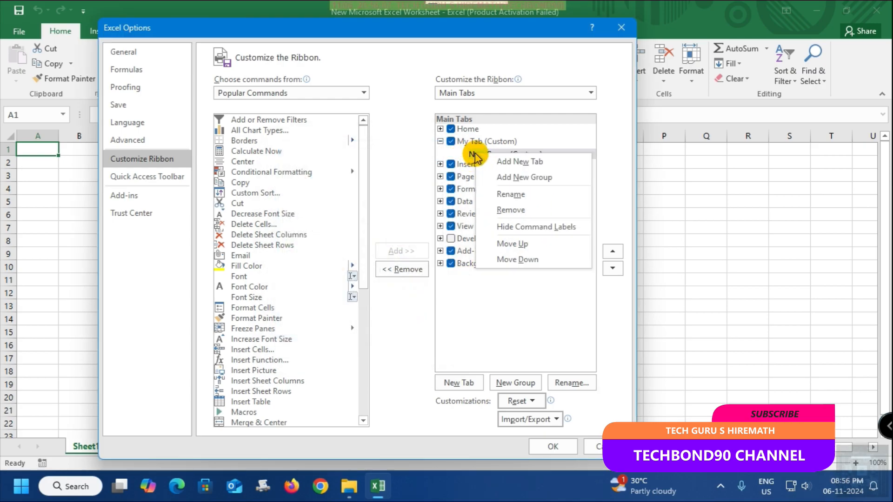
pyautogui.click(511, 195)
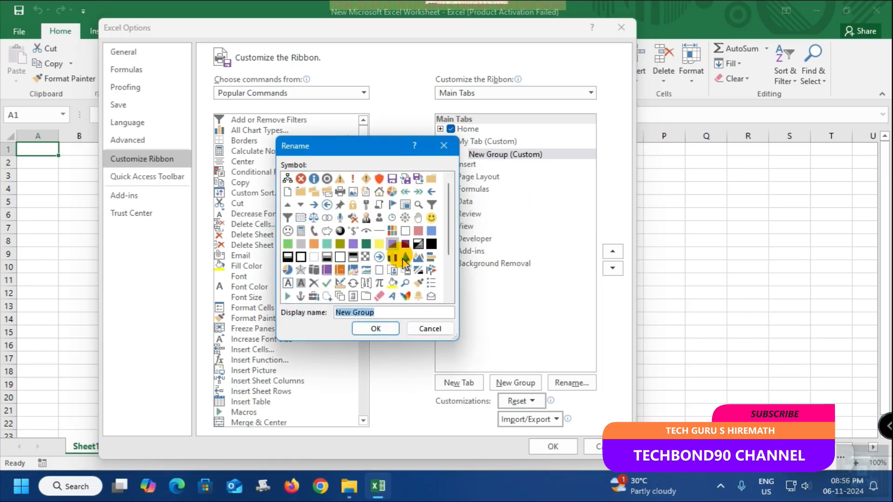
pyautogui.scroll(-3, 453, 223)
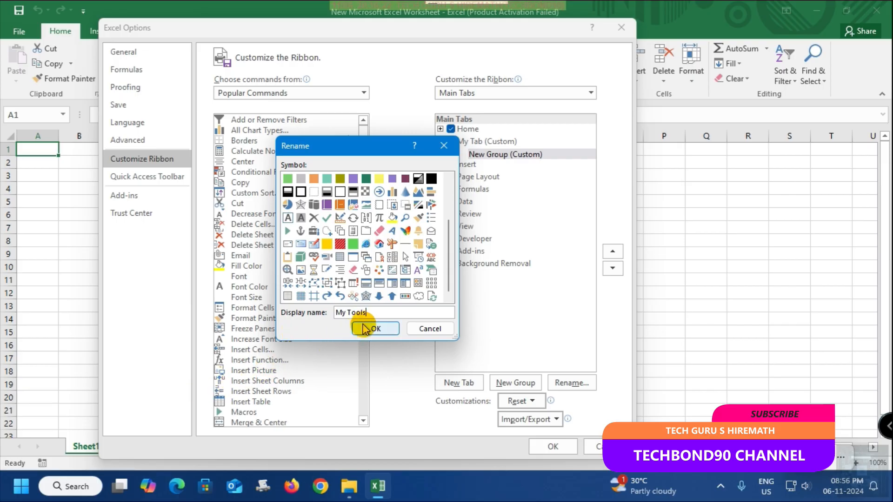
pyautogui.scroll(2, 349, 207)
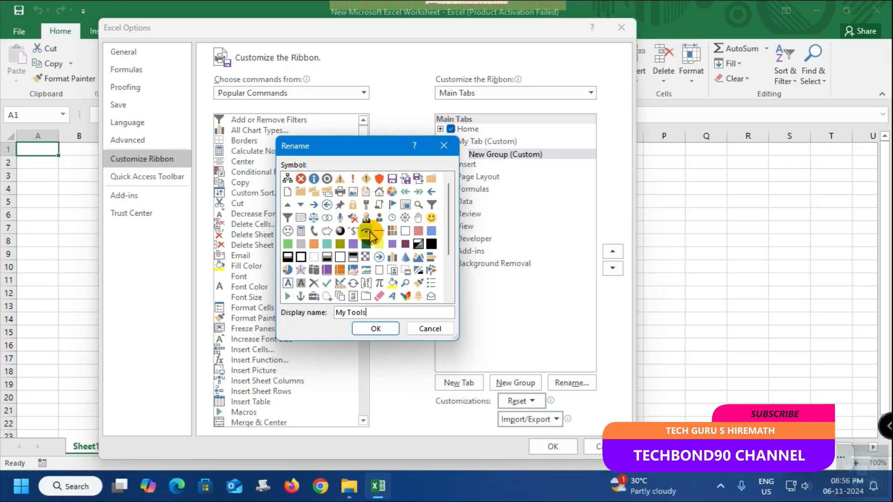
pyautogui.click(376, 328)
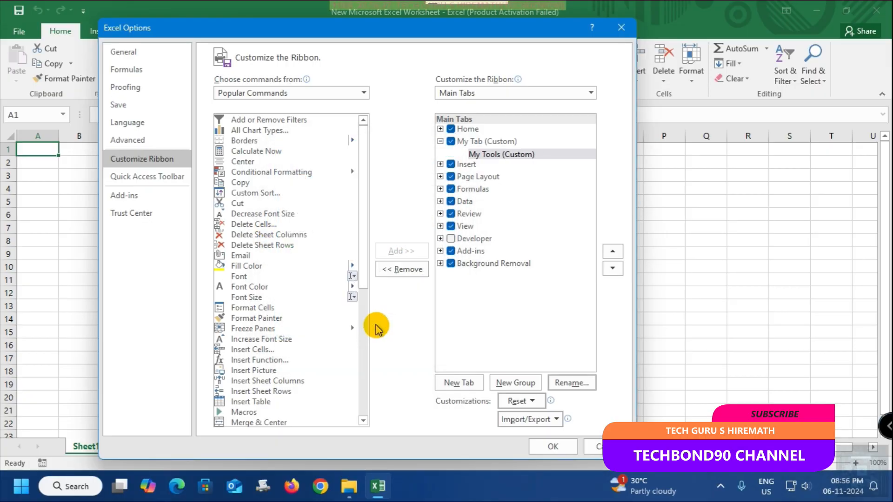
pyautogui.click(551, 448)
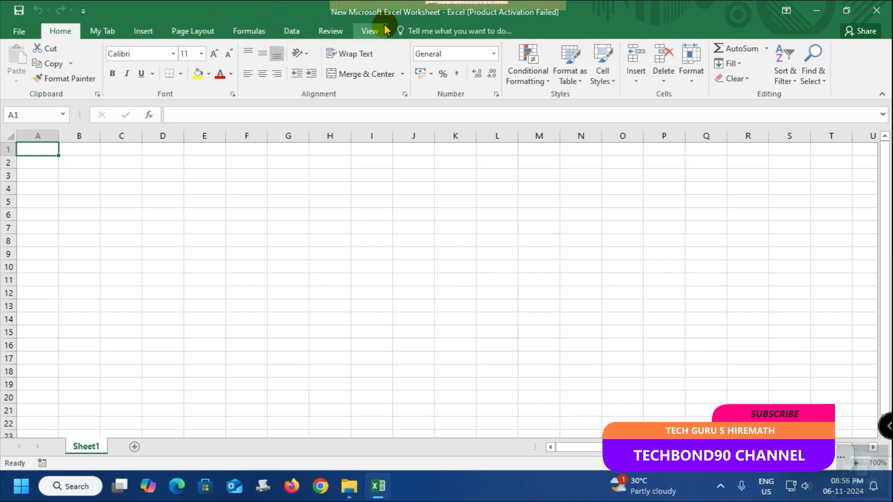
pyautogui.click(105, 34)
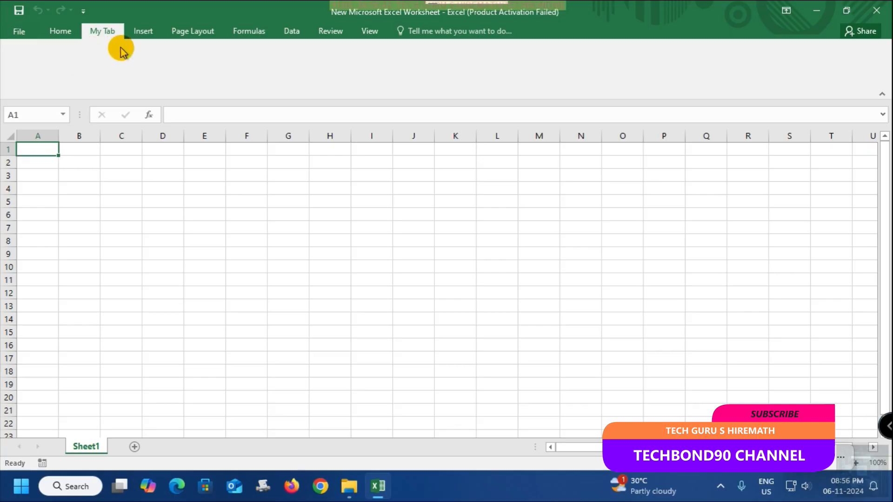
# Reopen the ribbon customization options and select the My Tools group under My Tab.
pyautogui.click(13, 41)
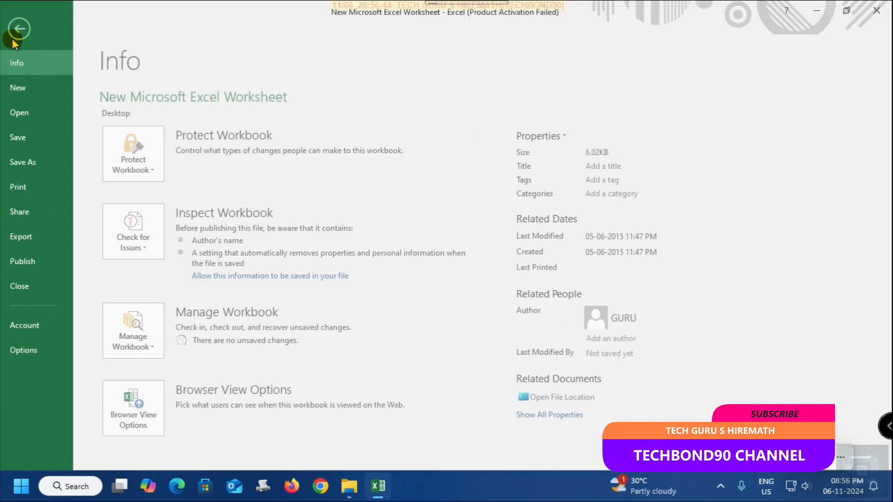
pyautogui.click(42, 351)
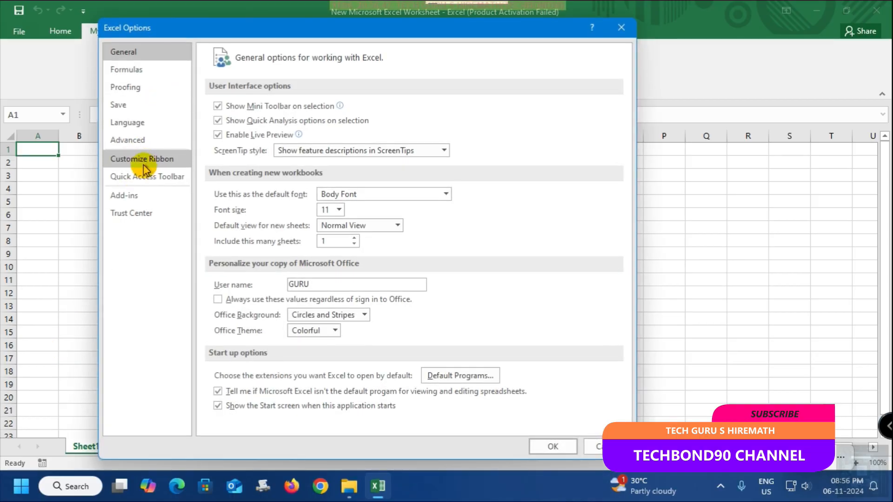
pyautogui.click(142, 163)
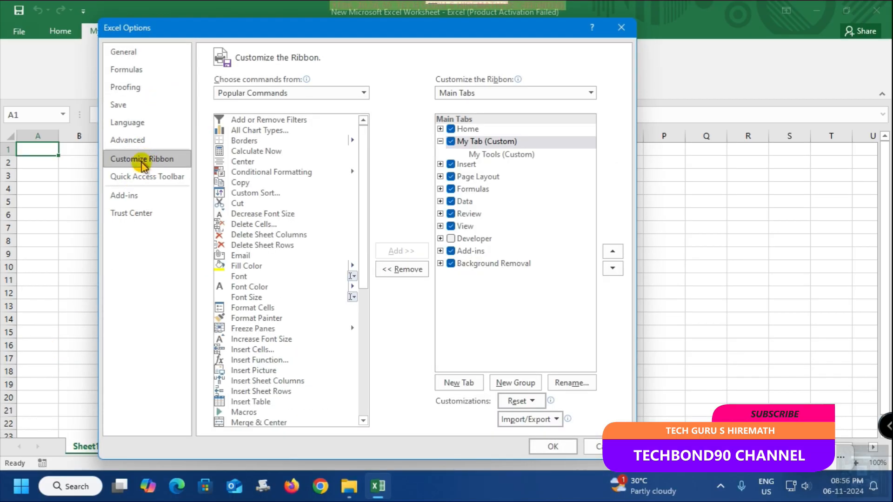
pyautogui.click(488, 156)
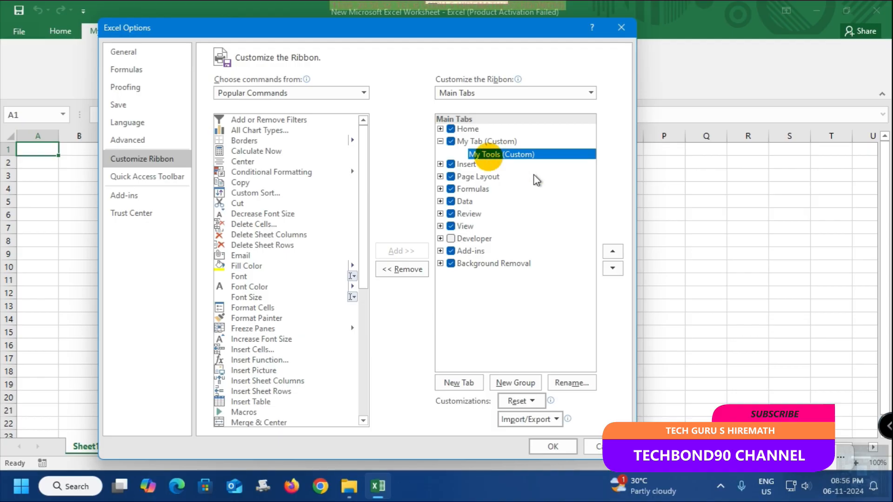
# Look through the commands offered under Commands Not in the Ribbon and All Commands.
pyautogui.moveTo(363, 139)
pyautogui.mouseDown()
pyautogui.moveTo(365, 335)
pyautogui.moveTo(362, 132)
pyautogui.mouseUp()
pyautogui.click(321, 93)
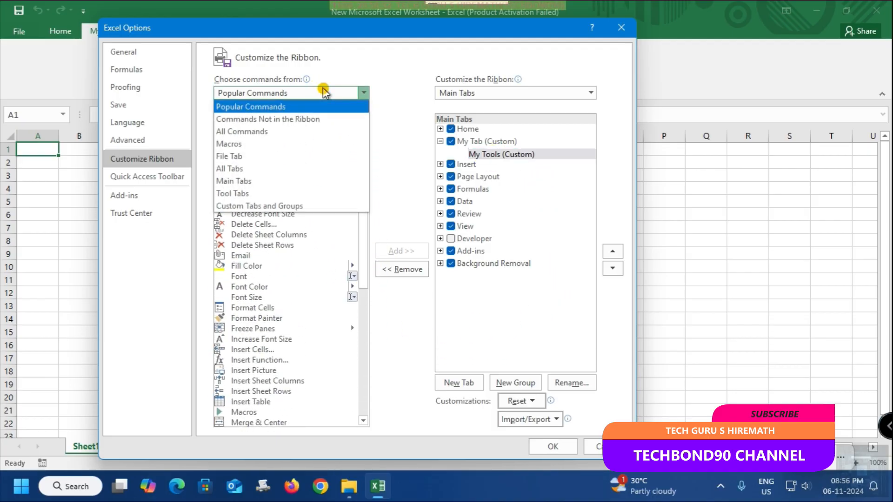
pyautogui.click(307, 122)
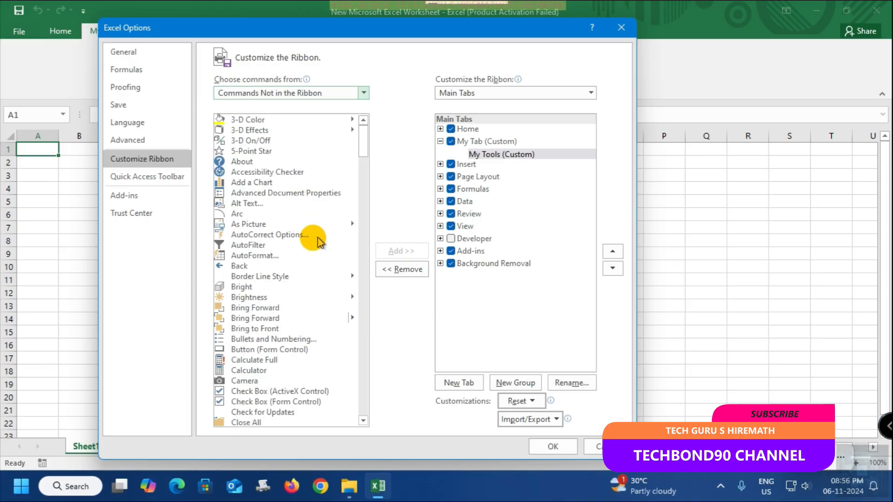
pyautogui.moveTo(363, 148); pyautogui.dragTo(363, 400)
pyautogui.click(290, 96)
pyautogui.click(242, 129)
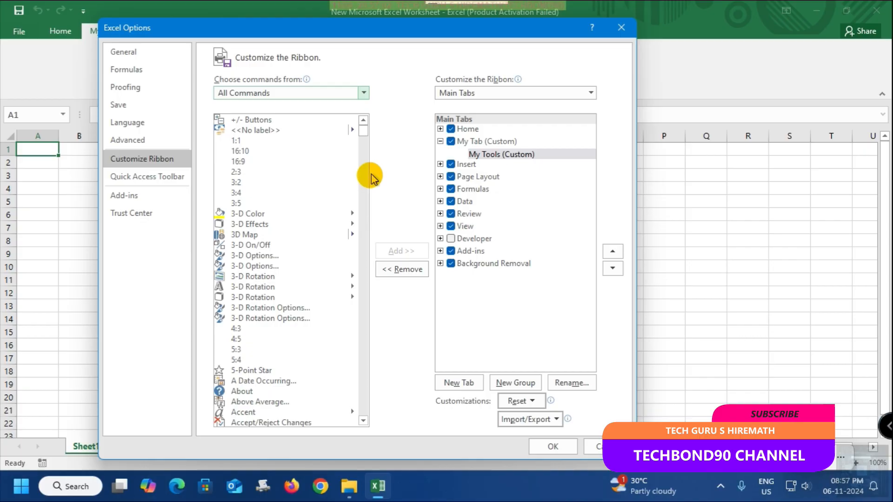
pyautogui.moveTo(365, 137); pyautogui.dragTo(354, 99)
# Examine the commands offered under File Tab and All Tabs.
pyautogui.click(354, 96)
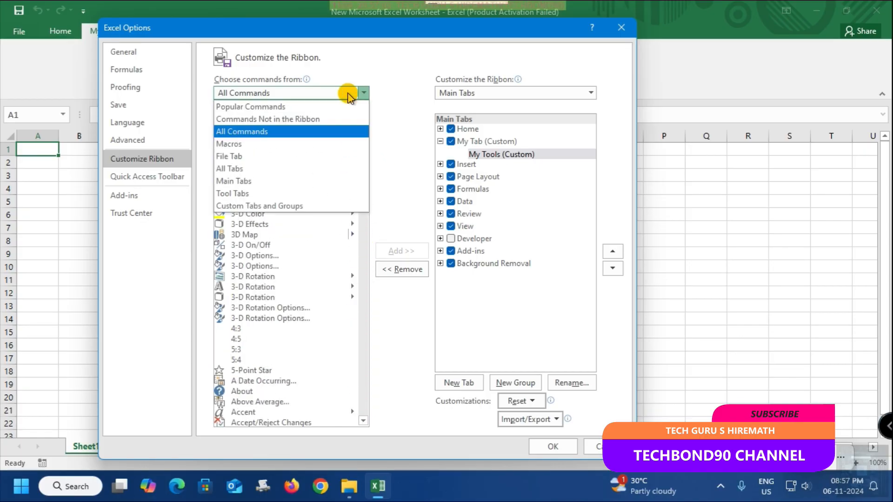
pyautogui.click(272, 158)
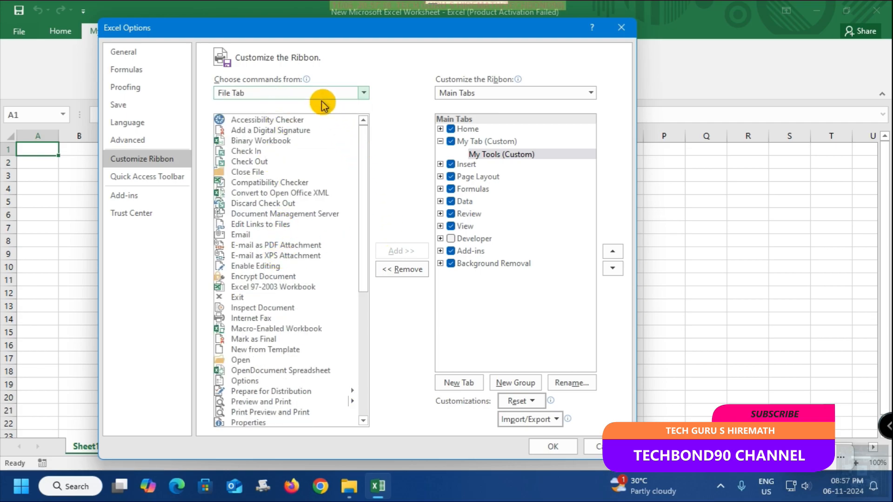
pyautogui.click(315, 95)
pyautogui.click(263, 169)
pyautogui.moveTo(363, 177)
pyautogui.mouseDown()
pyautogui.moveTo(365, 310)
pyautogui.moveTo(352, 133)
pyautogui.mouseUp()
pyautogui.click(231, 130)
pyautogui.click(219, 129)
pyautogui.click(219, 130)
# List the Popular Commands as the command source and add Insert Cells to the My Tools group.
pyautogui.click(265, 92)
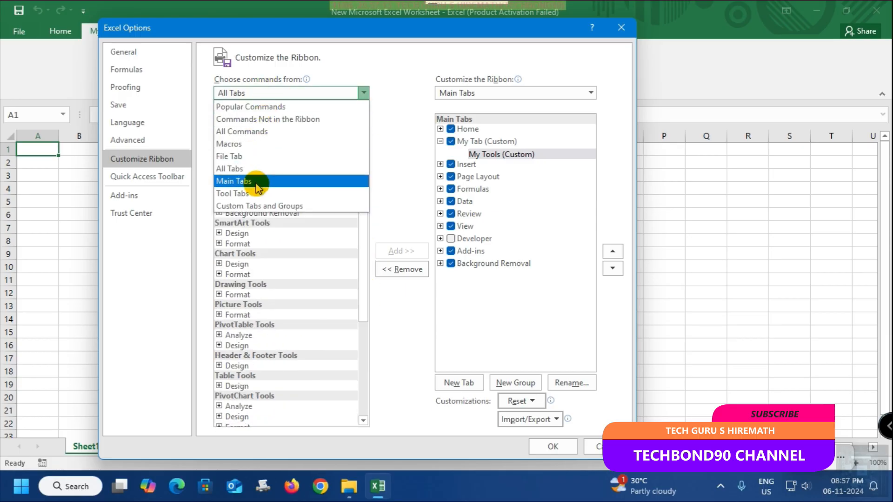
pyautogui.click(250, 106)
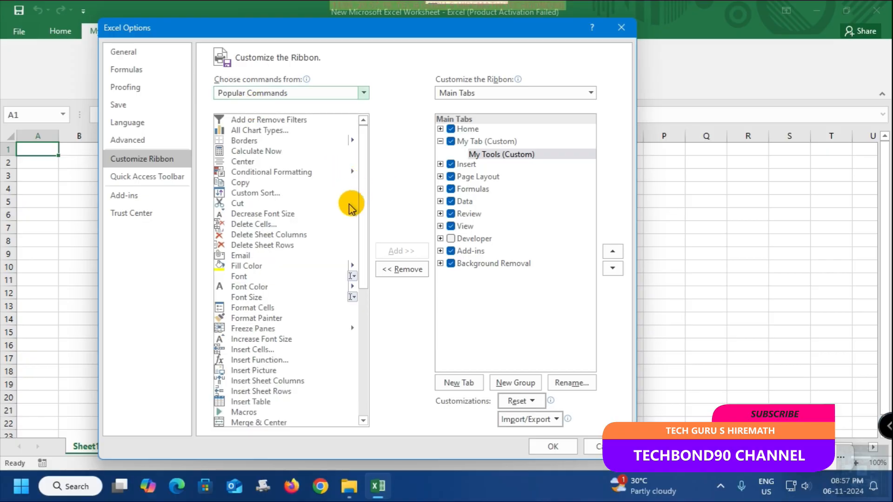
pyautogui.moveTo(371, 250); pyautogui.dragTo(372, 393)
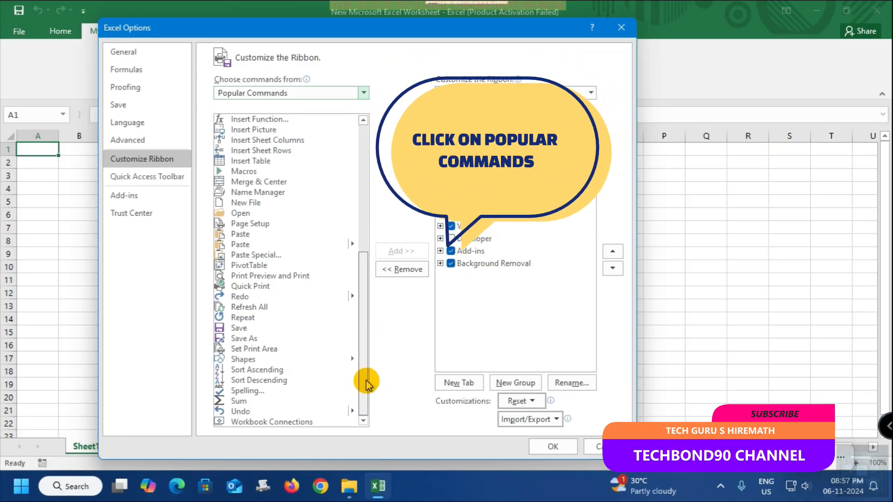
pyautogui.moveTo(365, 375); pyautogui.dragTo(357, 307)
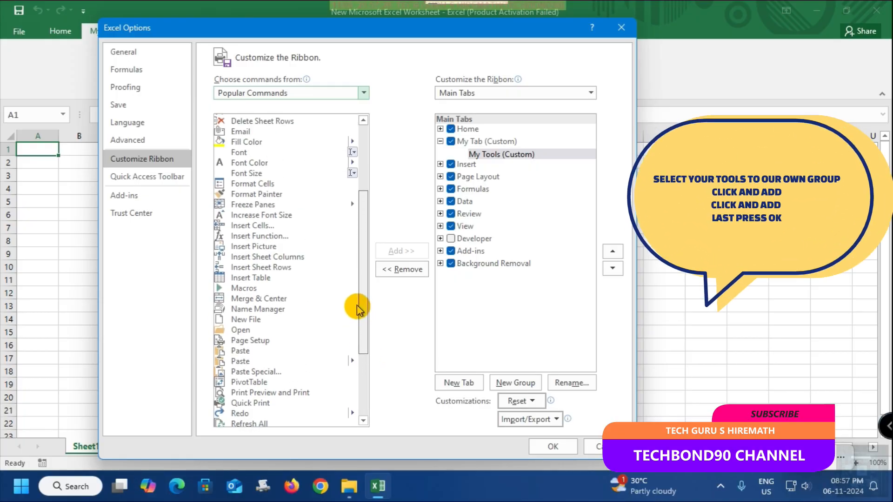
pyautogui.scroll(3, 356, 305)
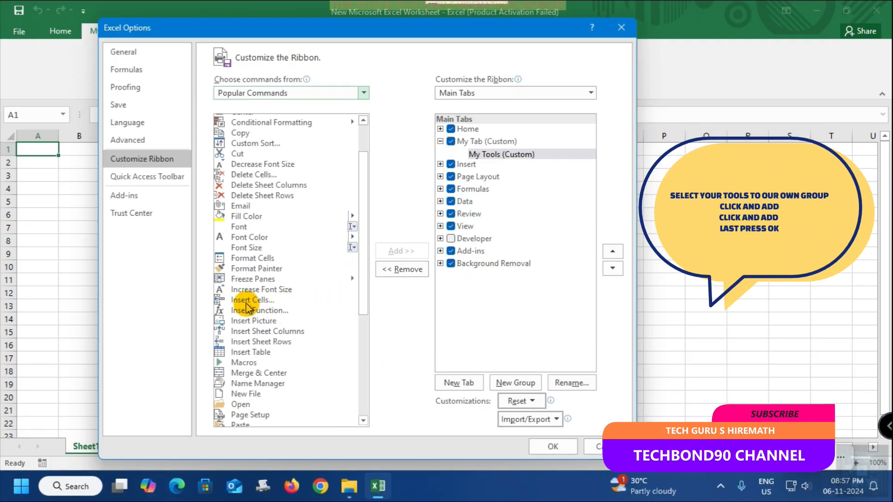
pyautogui.click(247, 301)
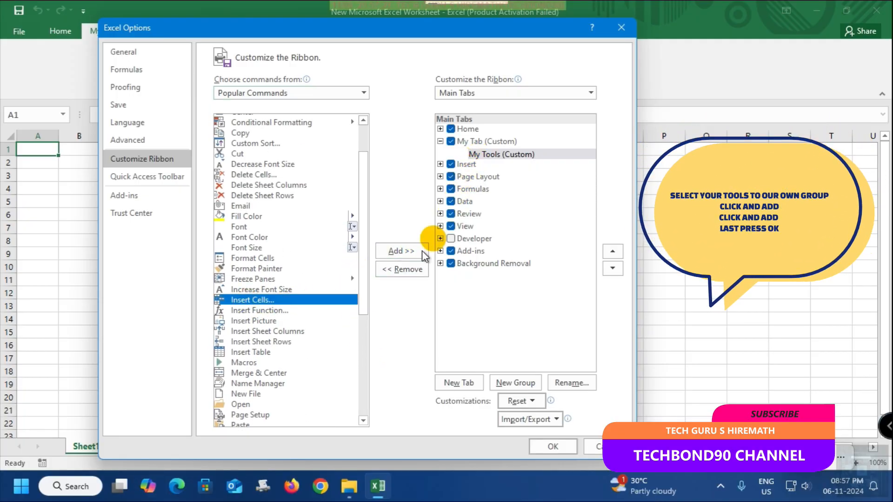
pyautogui.click(389, 253)
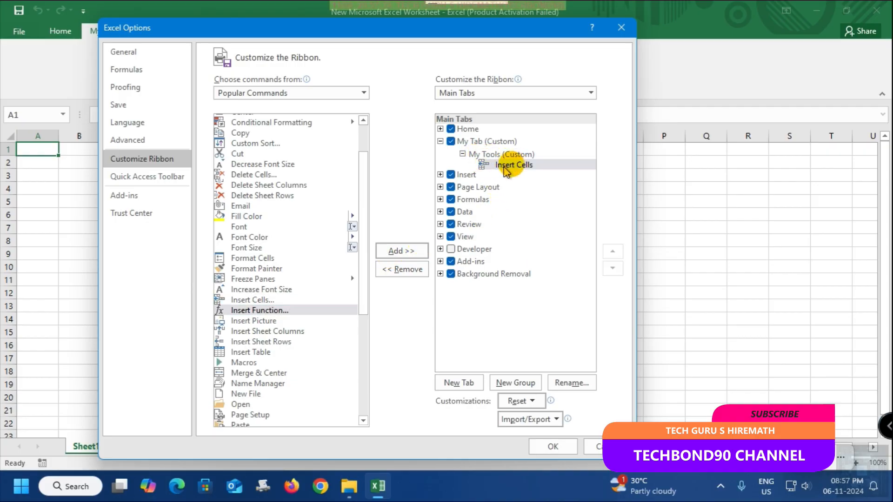
# Add the Insert Picture, Freeze Panes, Increase Font Size and Fill Color commands to the My Tools group.
pyautogui.click(262, 322)
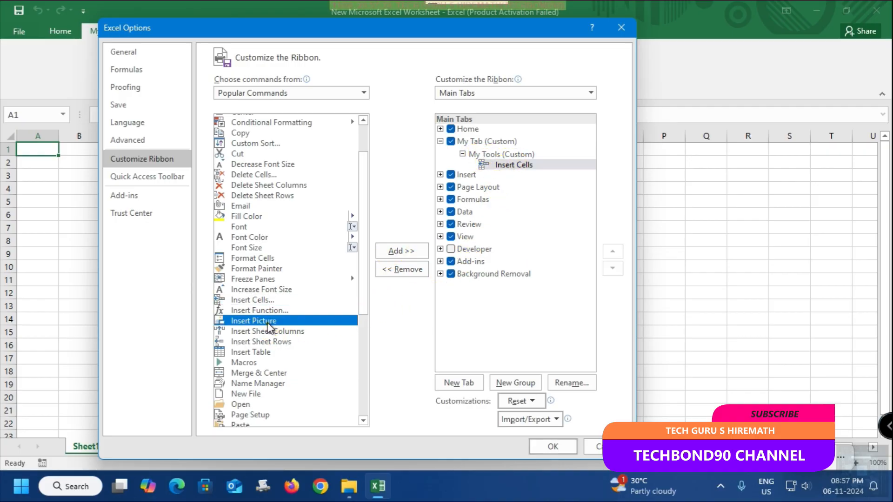
pyautogui.click(393, 254)
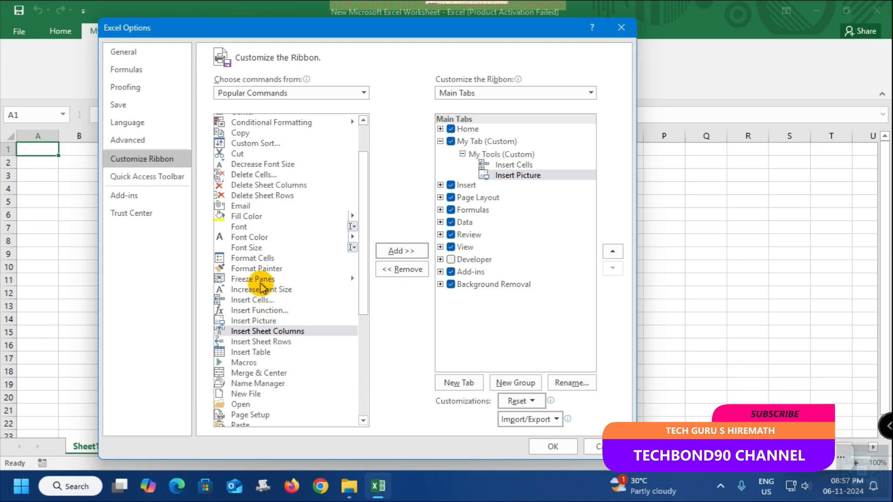
pyautogui.click(258, 280)
pyautogui.click(388, 251)
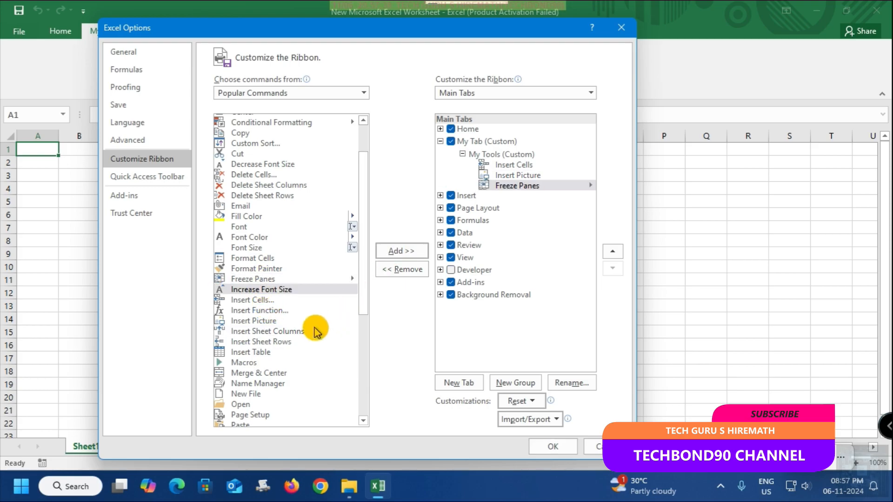
pyautogui.click(398, 251)
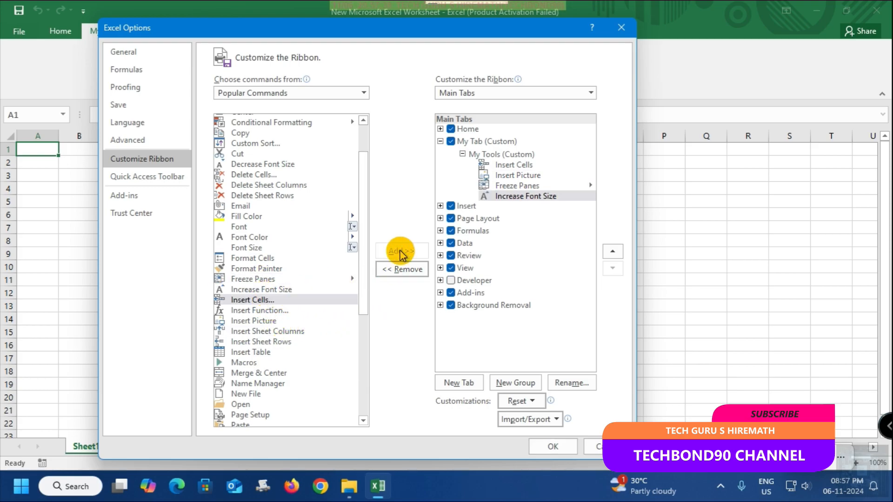
pyautogui.click(239, 217)
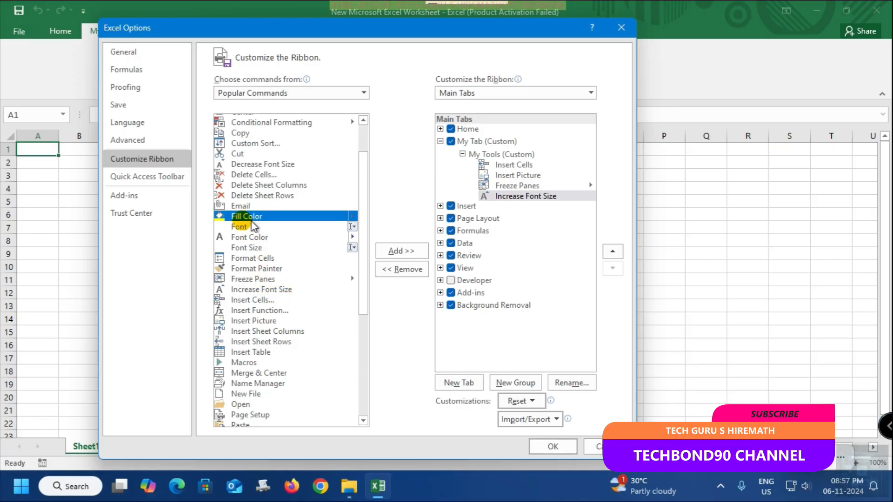
pyautogui.click(400, 253)
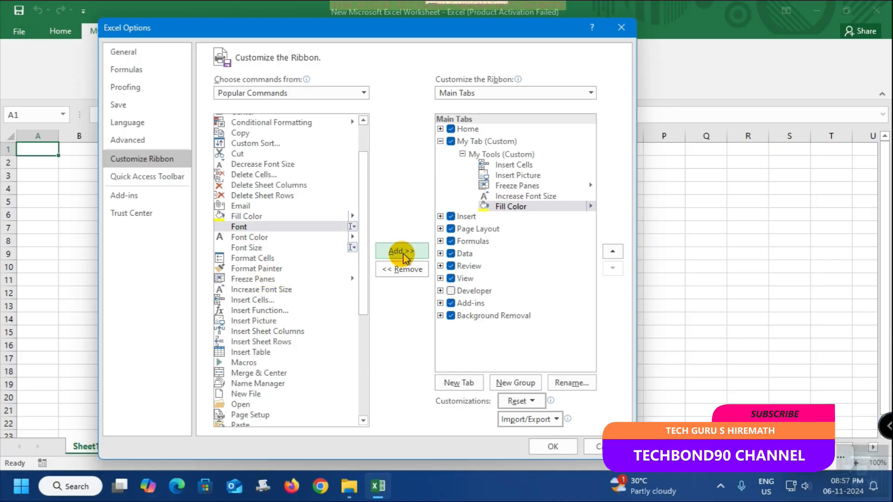
pyautogui.rightClick(506, 206)
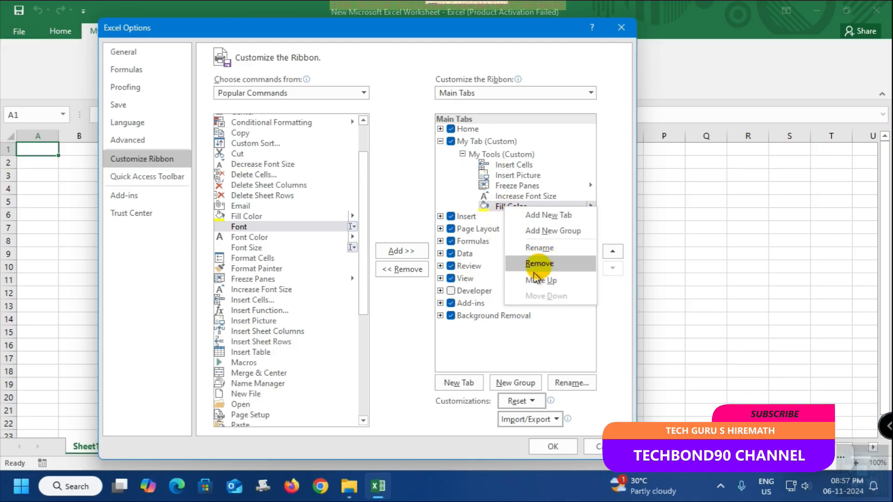
pyautogui.click(465, 142)
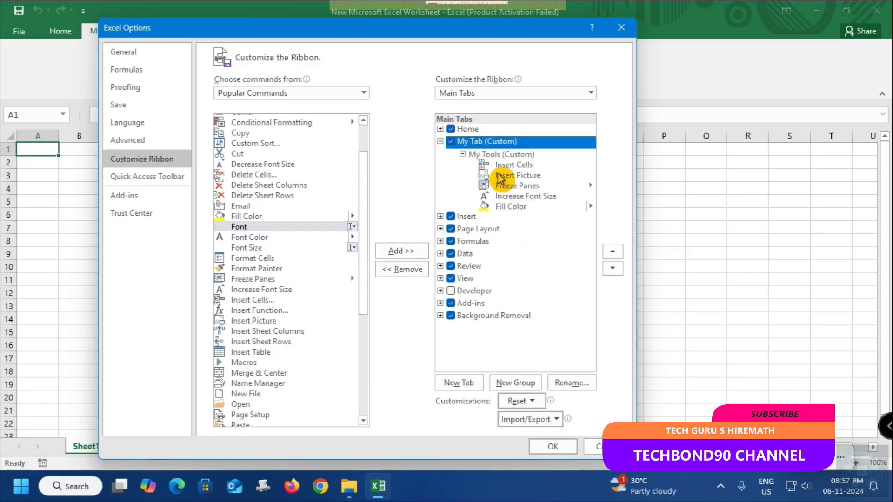
pyautogui.rightClick(487, 144)
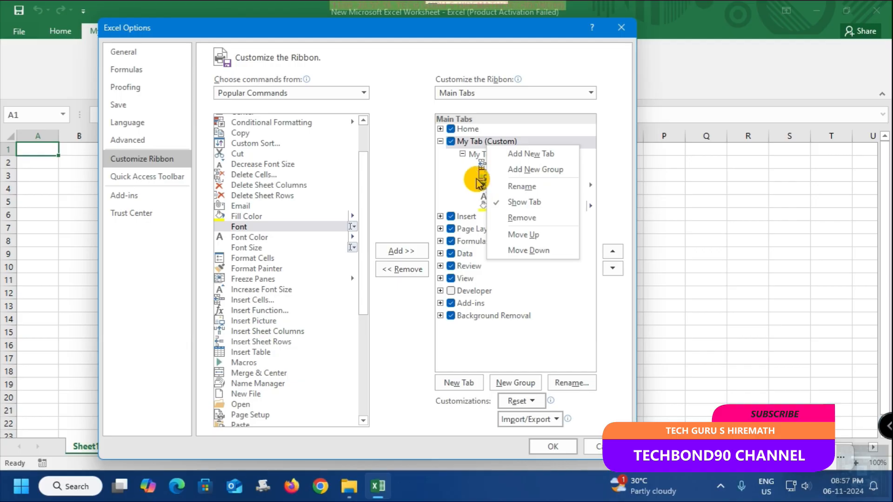
pyautogui.click(458, 179)
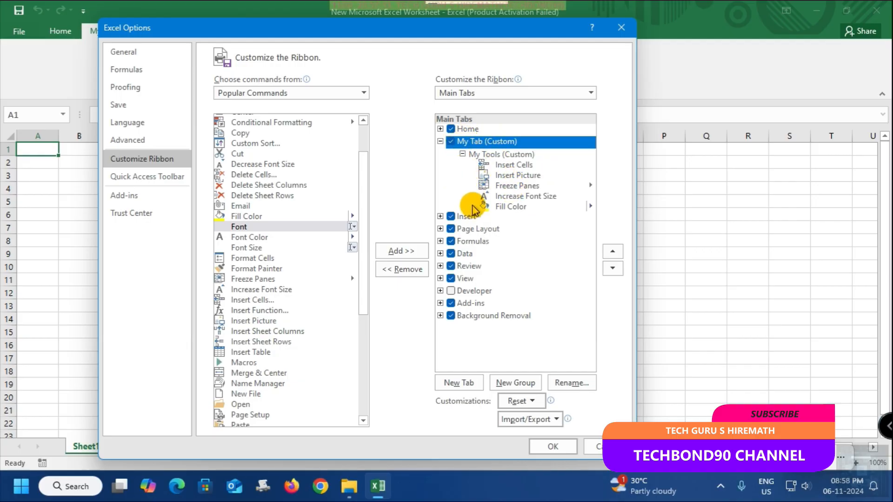
# Try to add the Email command directly to My Tab instead of to its group.
pyautogui.click(241, 206)
pyautogui.click(401, 251)
pyautogui.click(466, 279)
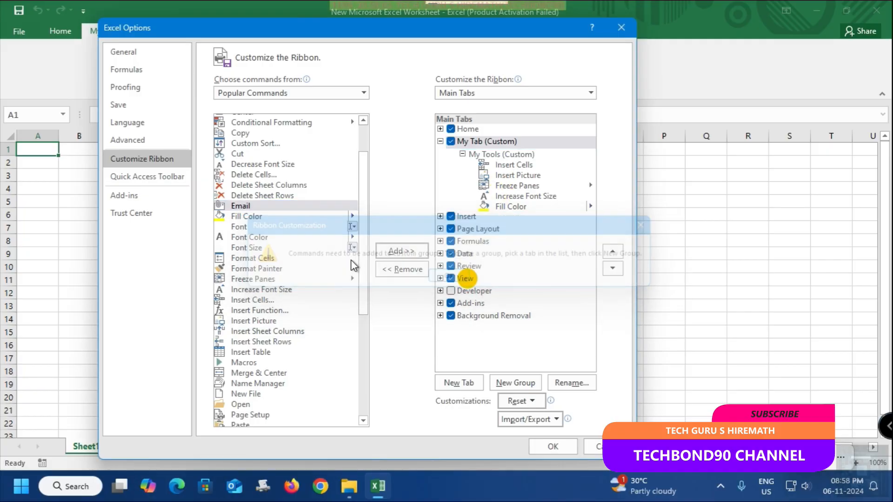
pyautogui.click(400, 251)
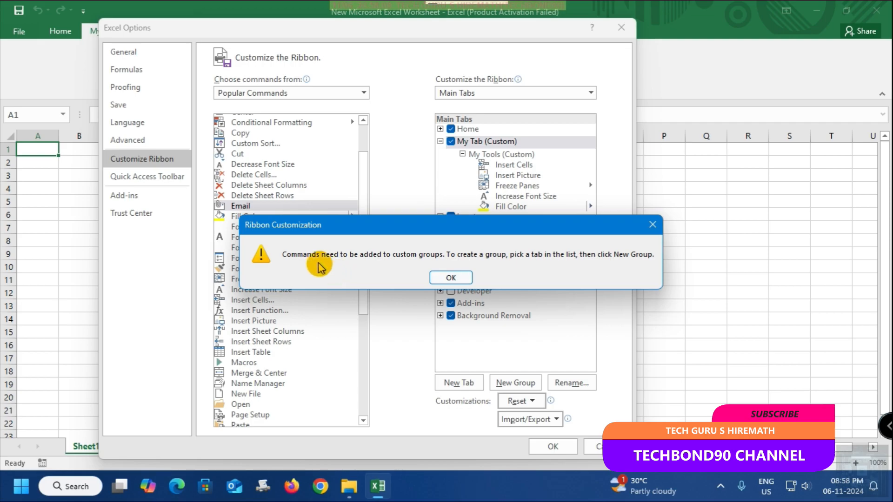
pyautogui.click(441, 278)
# Add the Email and Delete Cells commands to the My Tools group under My Tab.
pyautogui.click(479, 154)
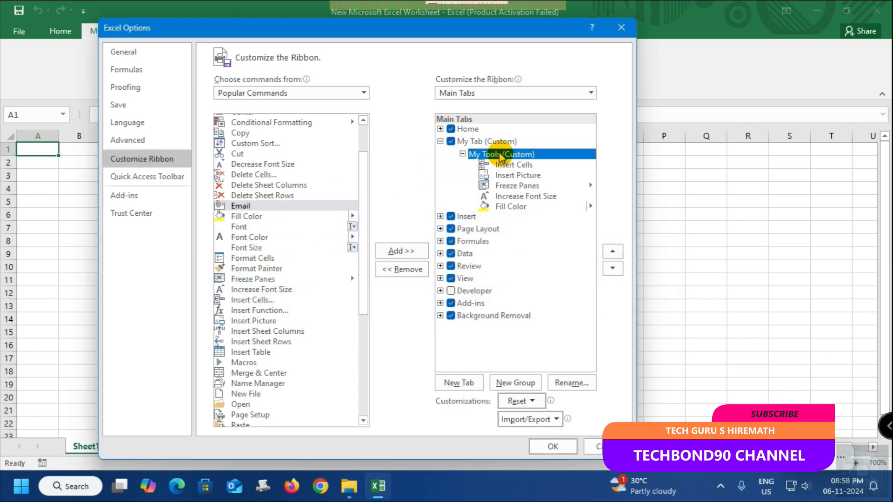
pyautogui.click(397, 253)
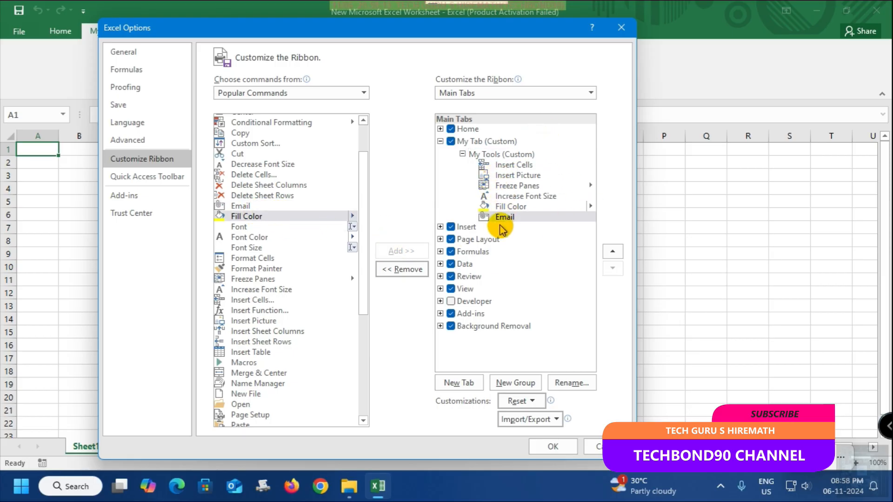
pyautogui.click(261, 175)
pyautogui.click(392, 252)
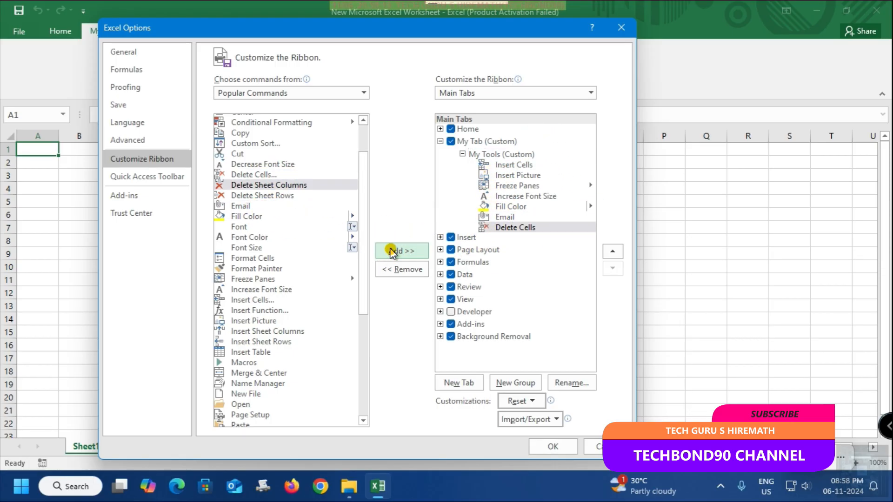
# Apply the ribbon customization and display My Tab with its My Tools group.
pyautogui.click(541, 447)
pyautogui.click(63, 32)
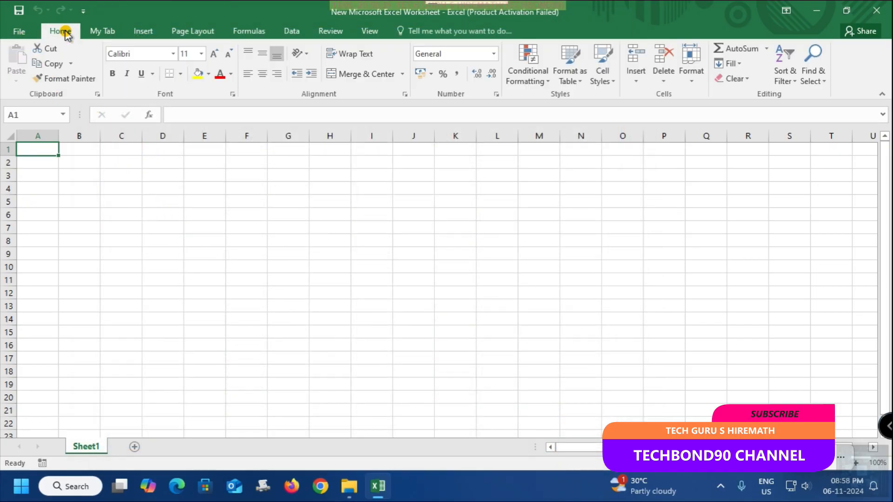
pyautogui.click(97, 32)
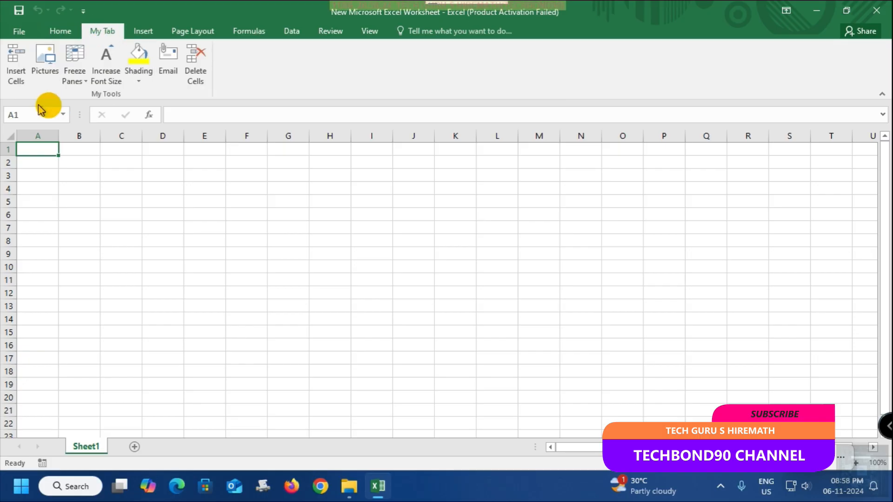